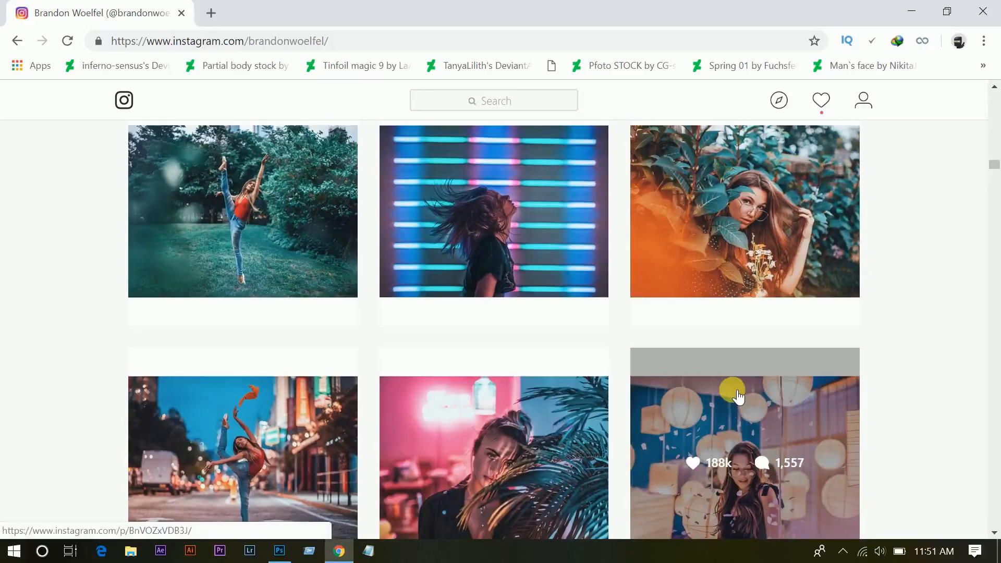
- Browse the photographer's Instagram feed for colour-grading references, view the portrait with blurred carnival lights, and switch to Photoshop
{"action": "left_click_drag", "start_coordinate": [992, 163], "coordinate": [994, 193]}
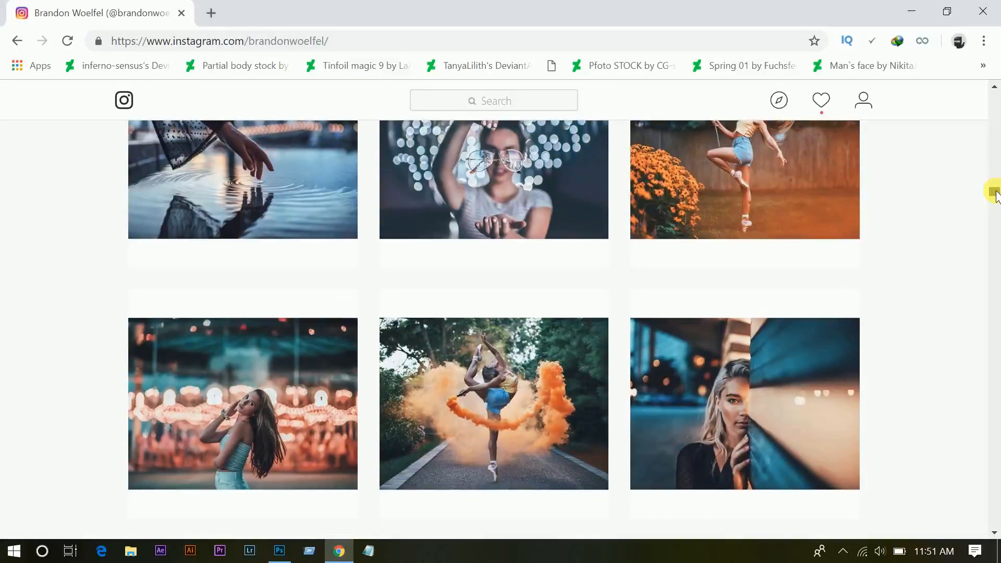
{"action": "left_click", "coordinate": [268, 407]}
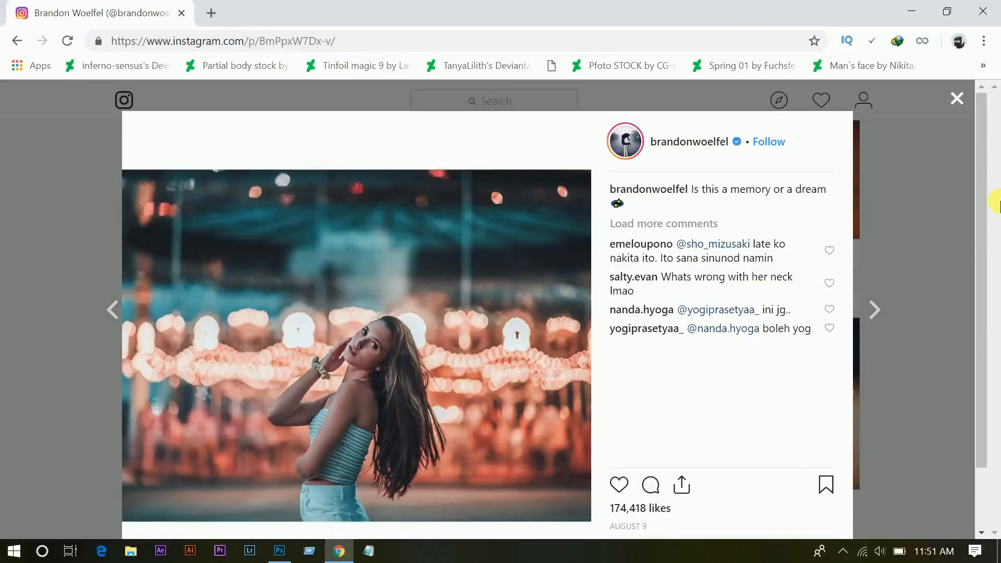
{"action": "left_click", "coordinate": [957, 99]}
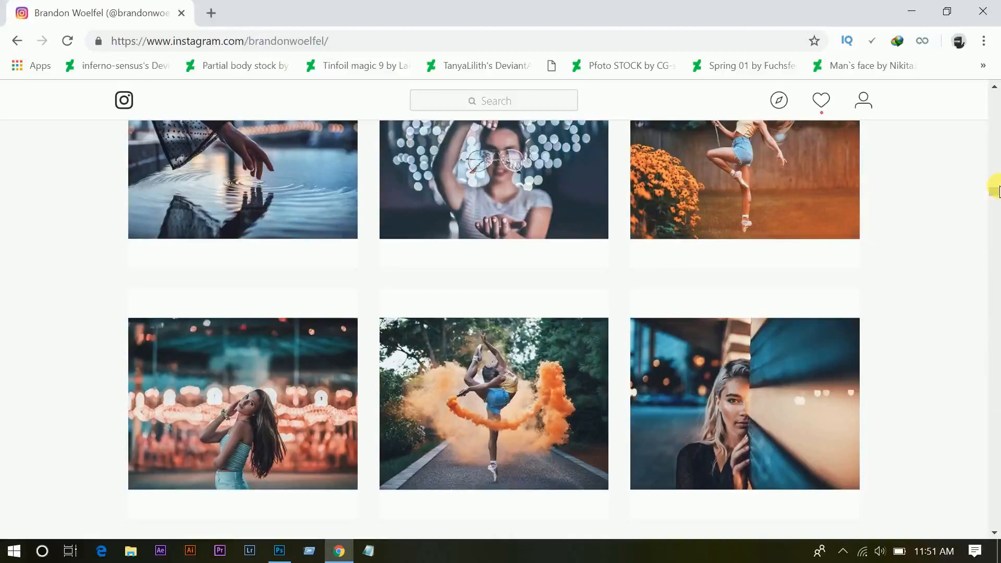
{"action": "left_click_drag", "start_coordinate": [996, 194], "coordinate": [996, 222]}
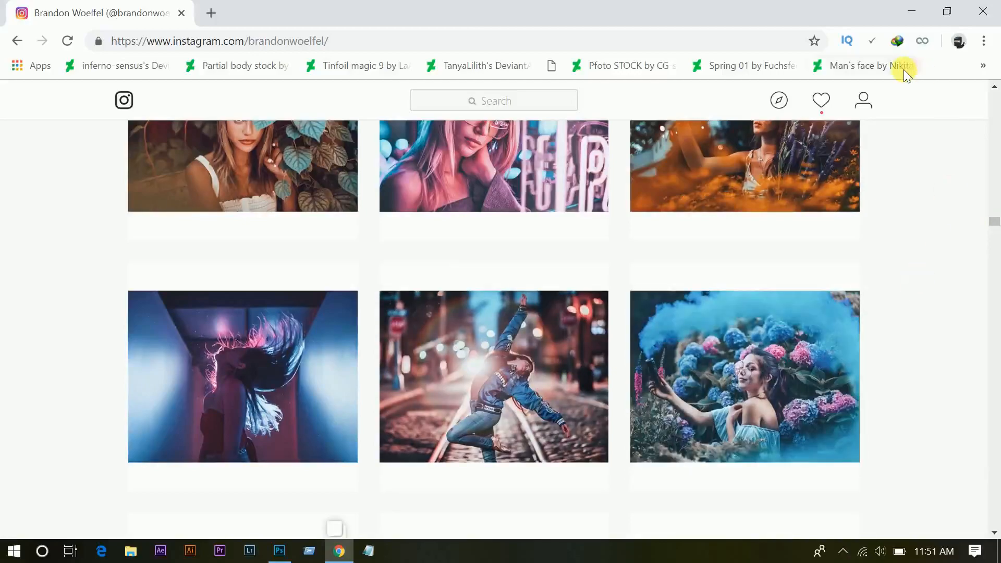
{"action": "left_click", "coordinate": [907, 11]}
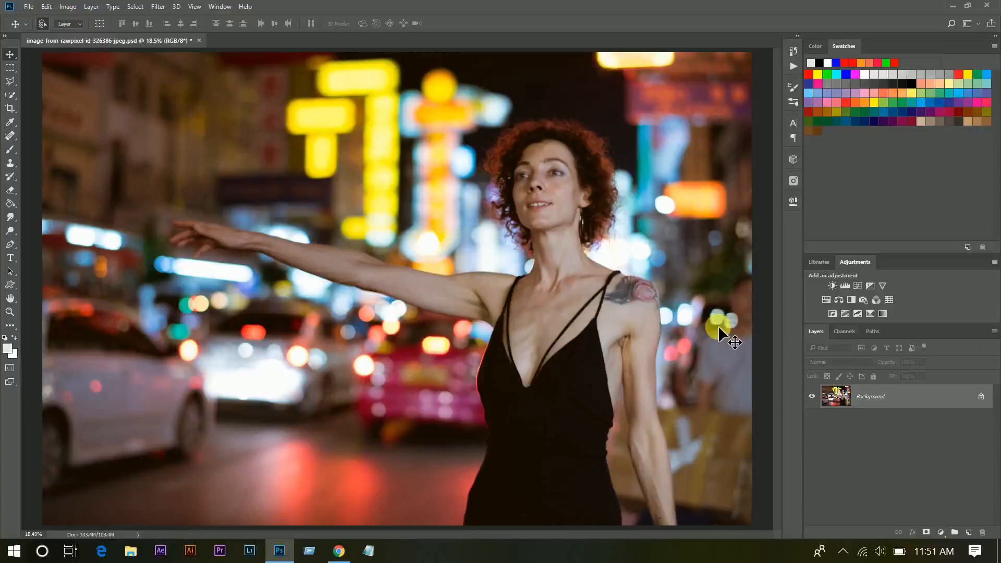
- Duplicate the Background layer and convert the copy to a smart object
{"action": "left_click_drag", "start_coordinate": [936, 400], "coordinate": [913, 401]}
{"action": "key", "text": "ctrl+j"}
{"action": "right_click", "coordinate": [901, 397]}
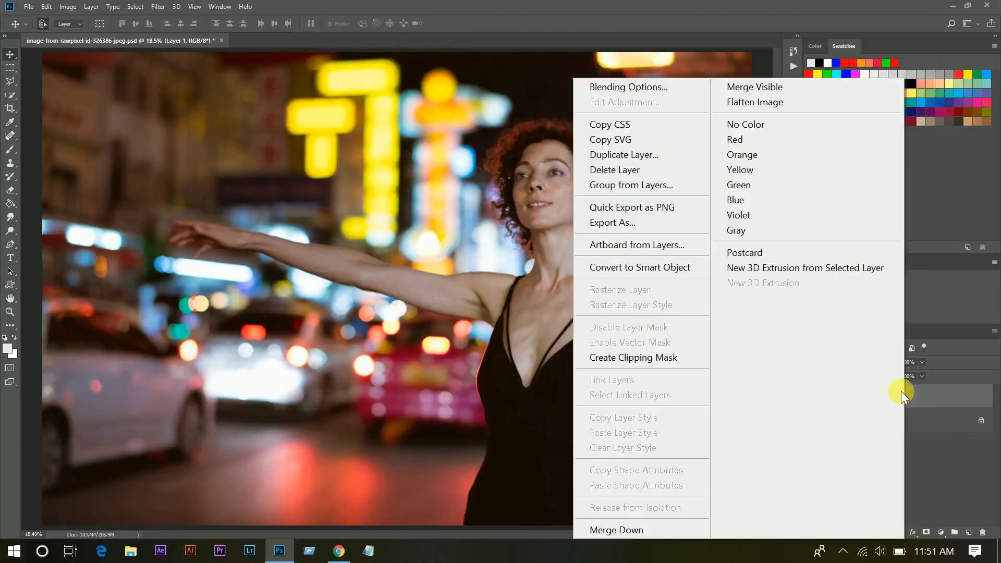
{"action": "left_click", "coordinate": [659, 270]}
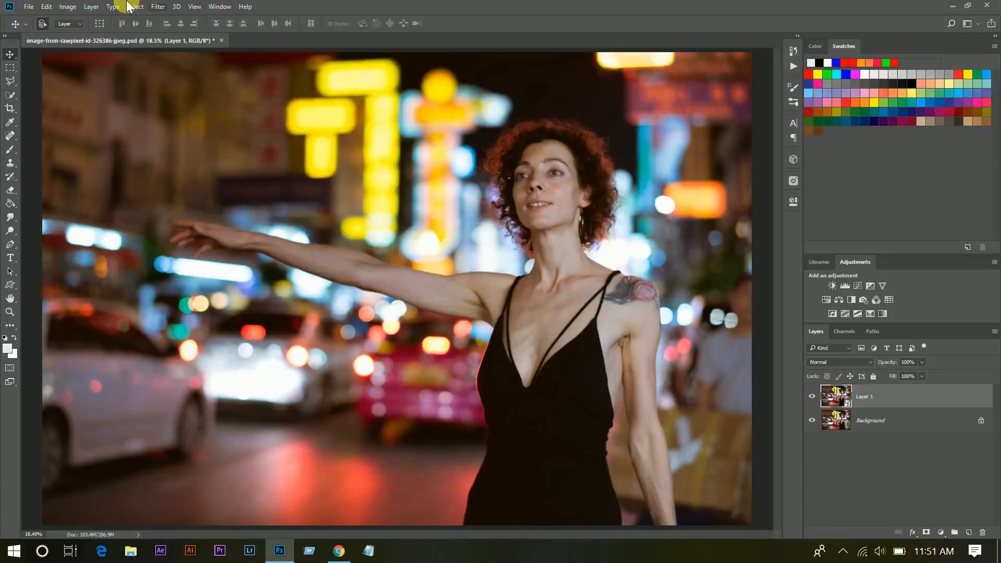
- Start the Camera Raw Filter on the smart object and set Temperature to -13, Contrast to -6, Highlights to -21 and Shadows to +67
{"action": "left_click", "coordinate": [154, 6]}
{"action": "left_click", "coordinate": [197, 95]}
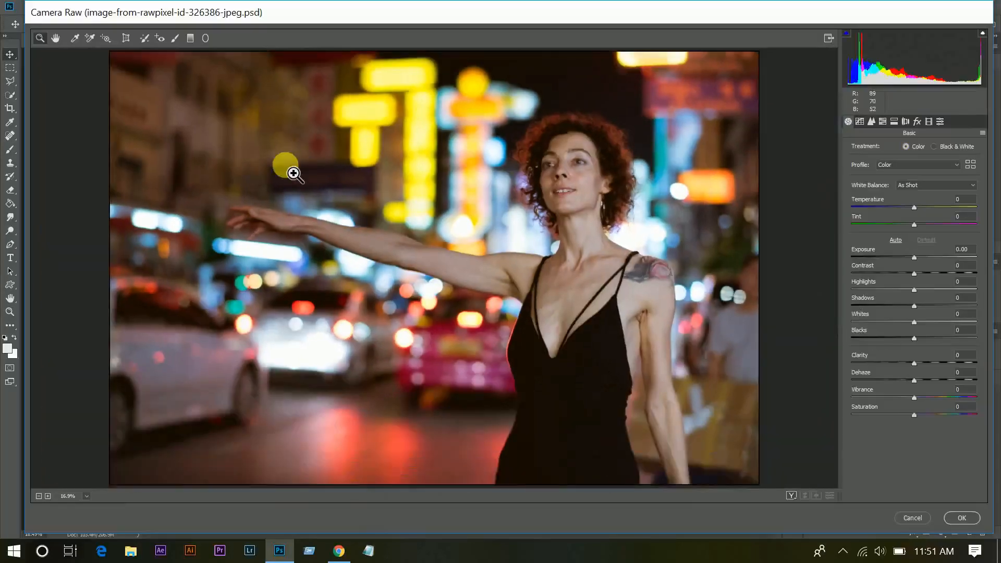
{"action": "mouse_move", "coordinate": [913, 207]}
{"action": "left_mouse_down"}
{"action": "mouse_move", "coordinate": [900, 205]}
{"action": "mouse_move", "coordinate": [906, 209]}
{"action": "left_mouse_up"}
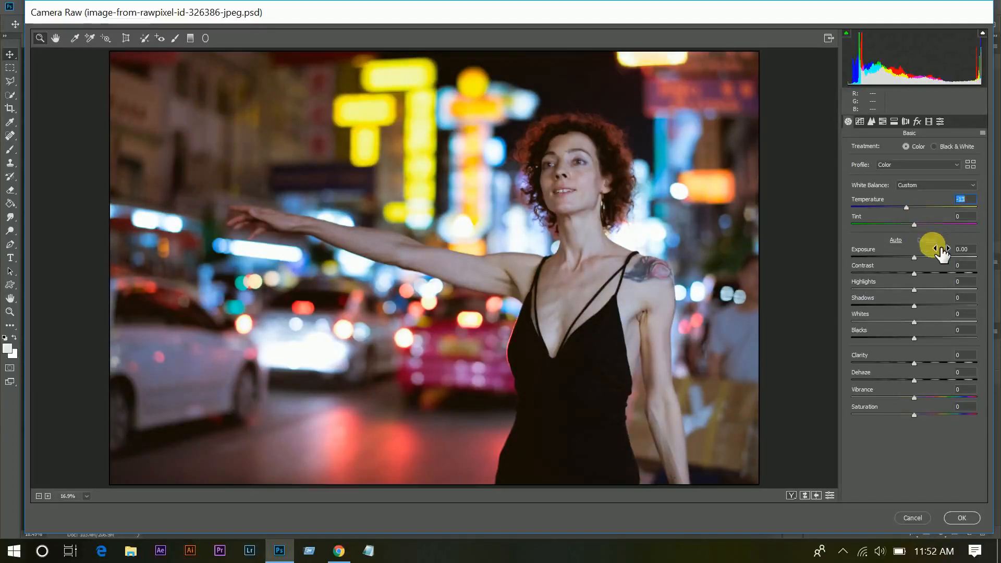
{"action": "left_click", "coordinate": [909, 275]}
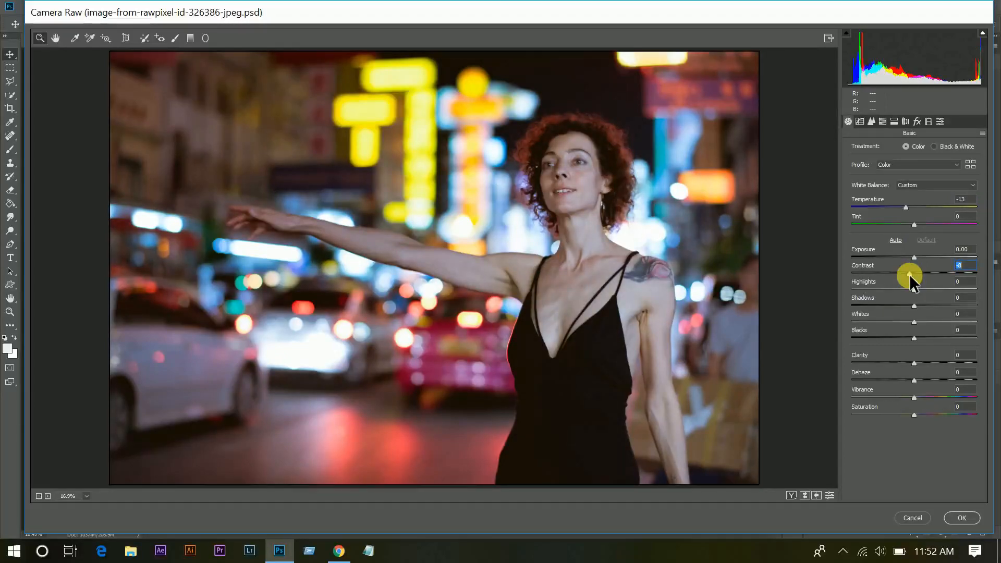
{"action": "left_click_drag", "start_coordinate": [910, 274], "coordinate": [922, 272]}
{"action": "left_click", "coordinate": [904, 286]}
{"action": "left_click_drag", "start_coordinate": [904, 287], "coordinate": [900, 286]}
{"action": "key", "text": "Up"}
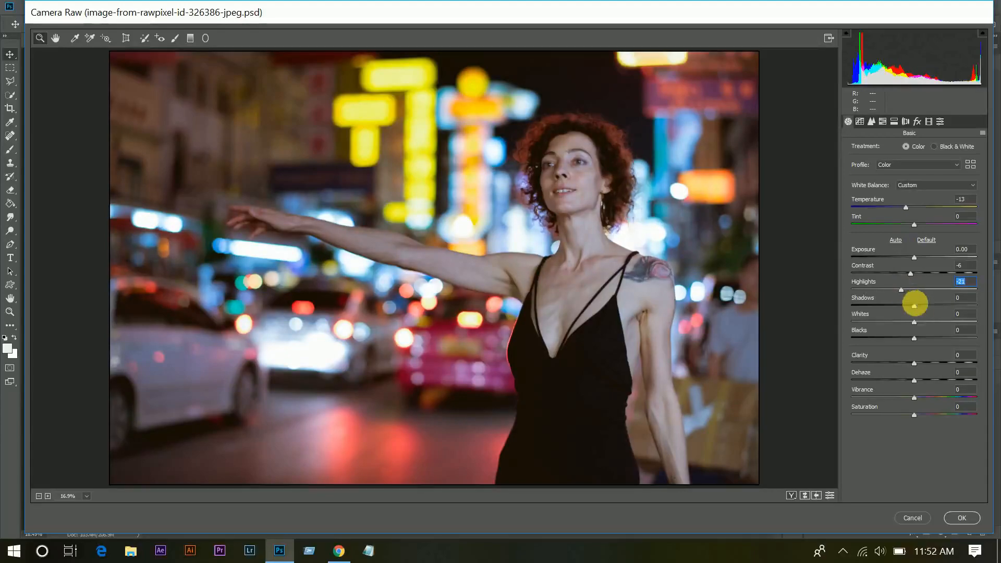
{"action": "left_click_drag", "start_coordinate": [937, 303], "coordinate": [956, 305]}
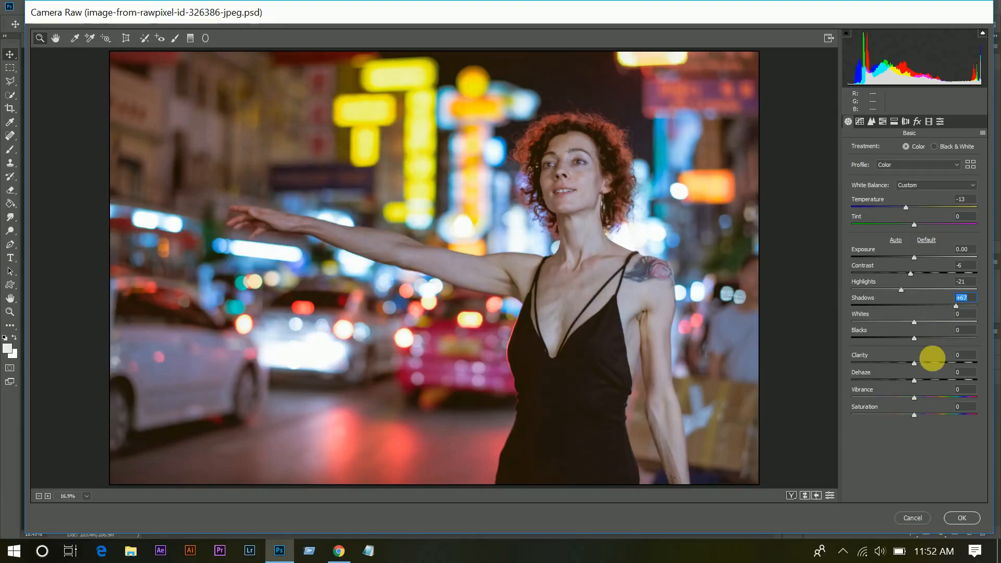
- Set Clarity to +50 and Vibrance to +9 in the basic adjustments
{"action": "left_click", "coordinate": [931, 363]}
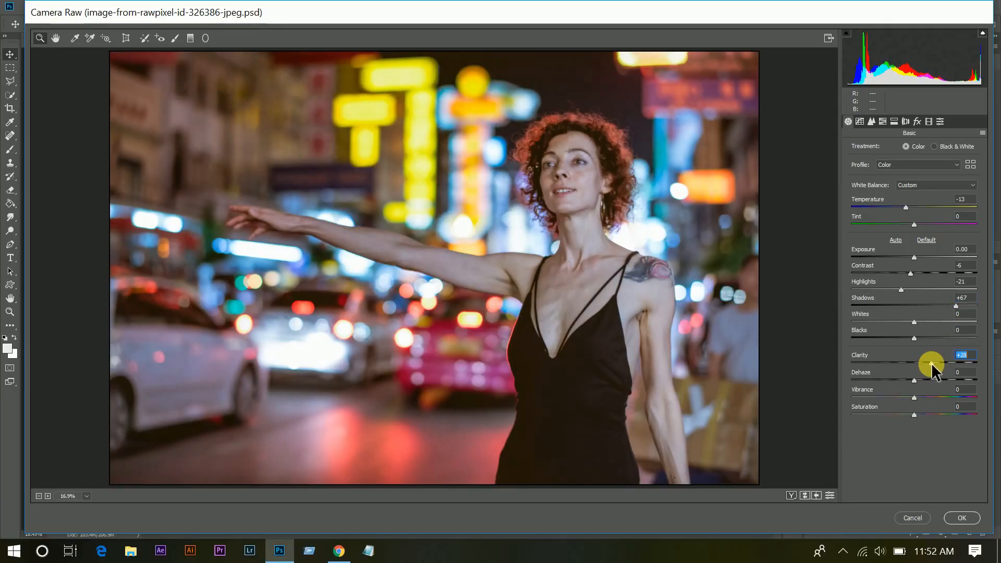
{"action": "left_click_drag", "start_coordinate": [937, 362], "coordinate": [945, 361]}
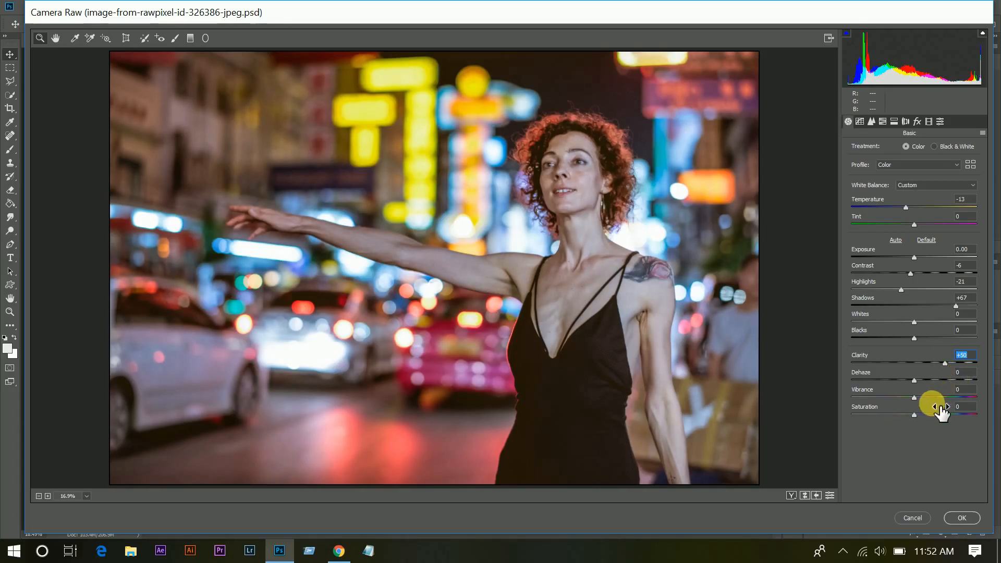
{"action": "left_click", "coordinate": [925, 396]}
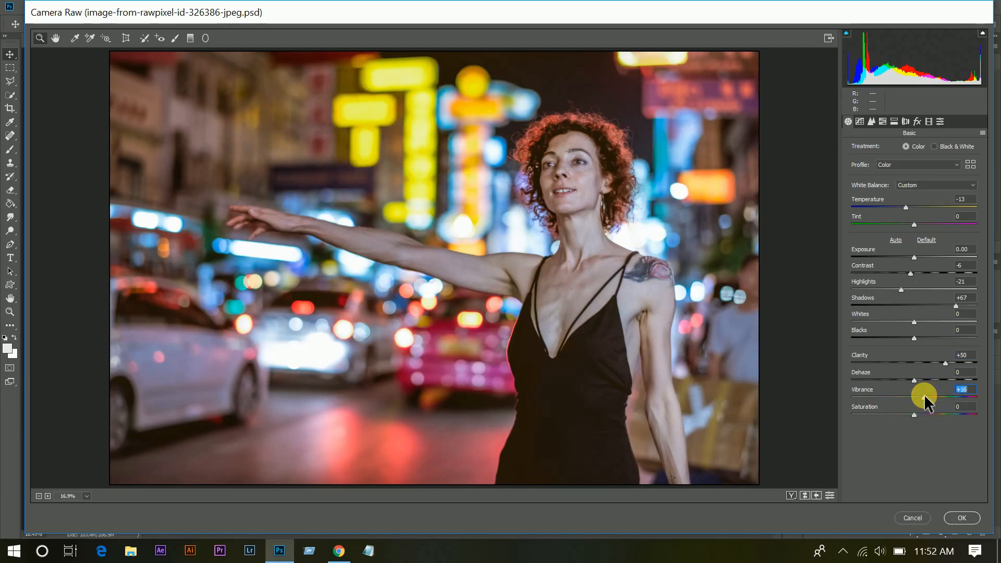
{"action": "key", "text": "Down"}
{"action": "key", "text": "Up"}
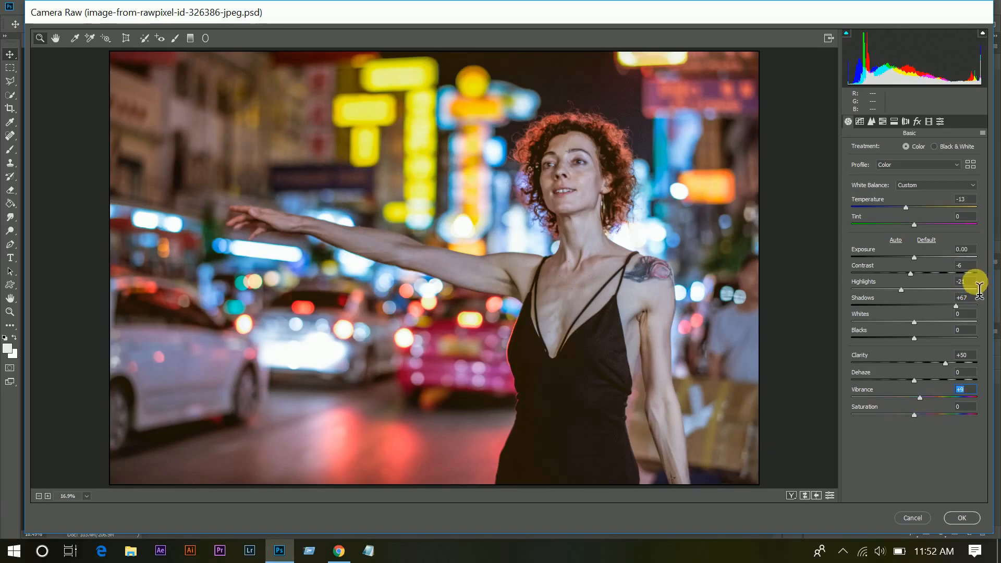
- Lift the blacks on the RGB point tone curve by placing its lowest point at input 7, output 18
{"action": "left_click", "coordinate": [861, 121]}
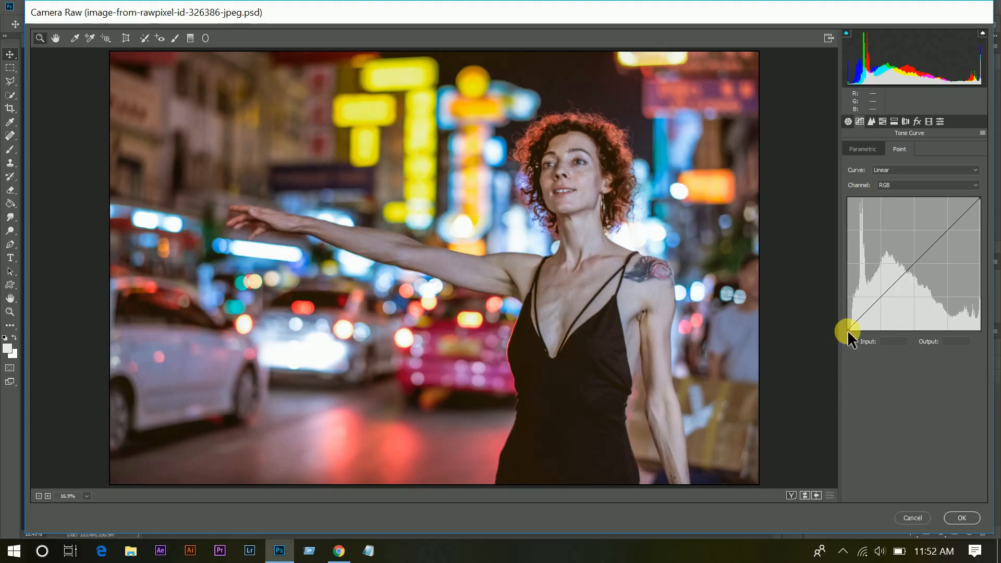
{"action": "left_click_drag", "start_coordinate": [848, 331], "coordinate": [861, 331]}
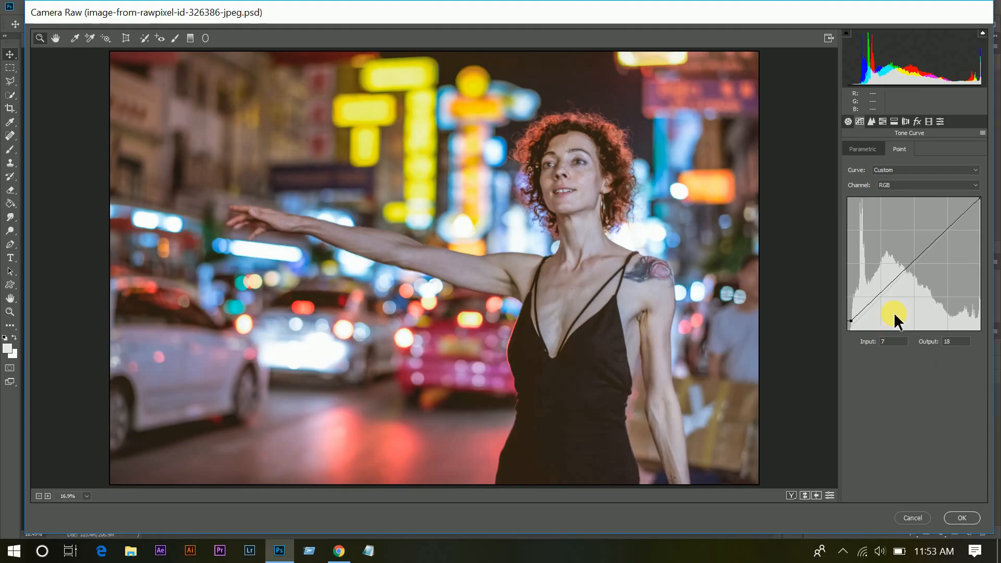
- Shift the HSL hues of Aquas to +15 and Blues to -15
{"action": "left_click", "coordinate": [881, 121]}
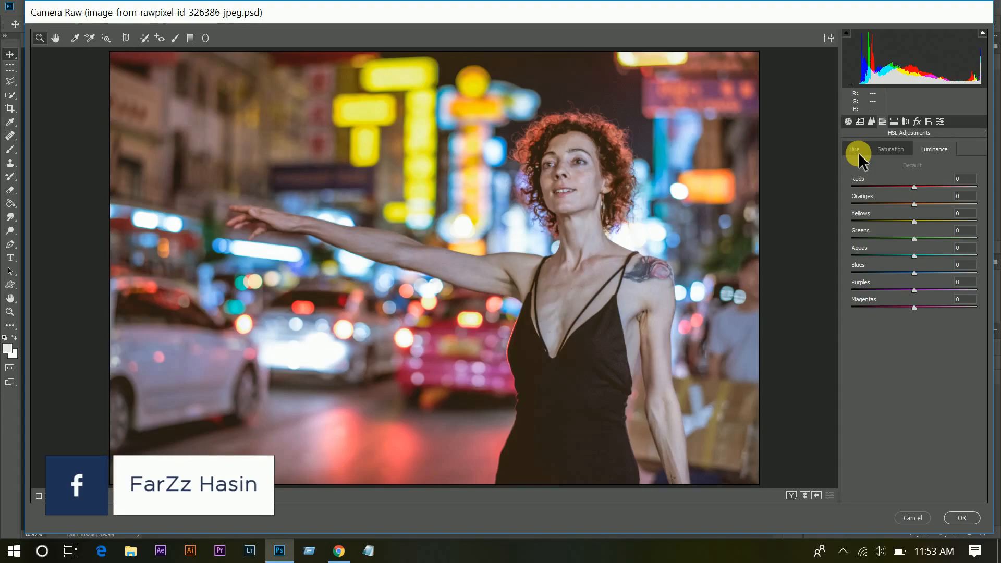
{"action": "left_click", "coordinate": [859, 151]}
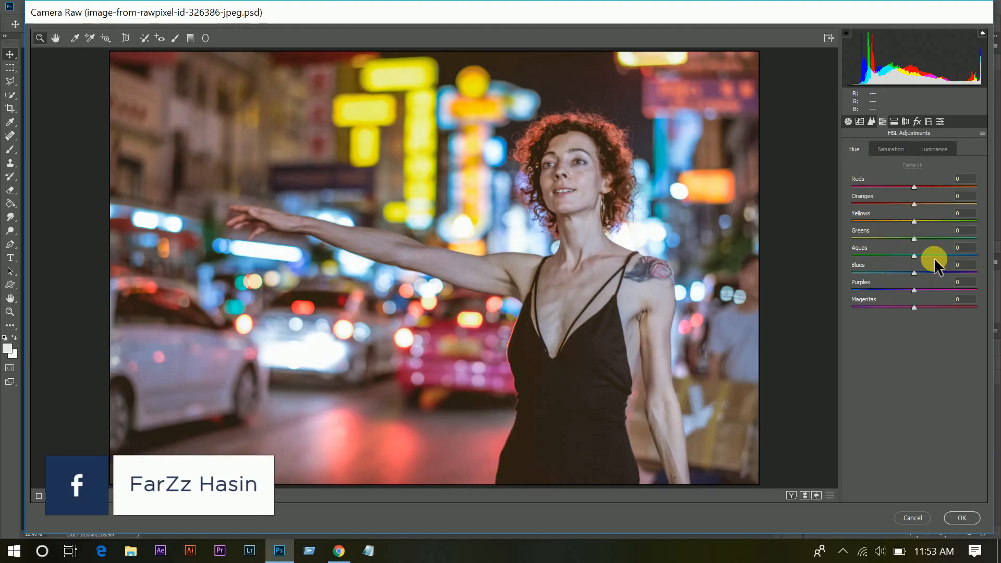
{"action": "left_click_drag", "start_coordinate": [931, 252], "coordinate": [923, 258]}
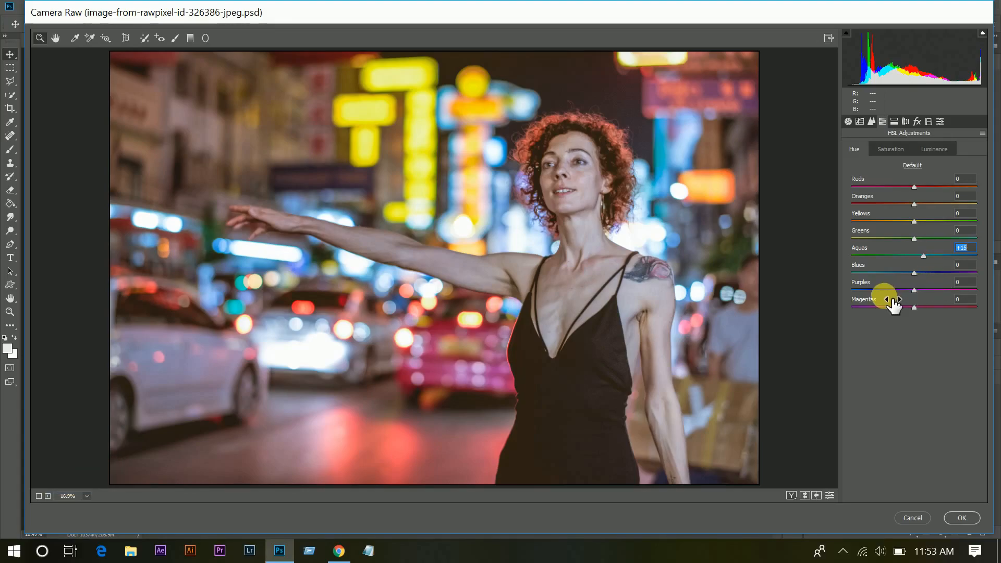
{"action": "left_click", "coordinate": [903, 271]}
{"action": "left_click_drag", "start_coordinate": [903, 271], "coordinate": [905, 271]}
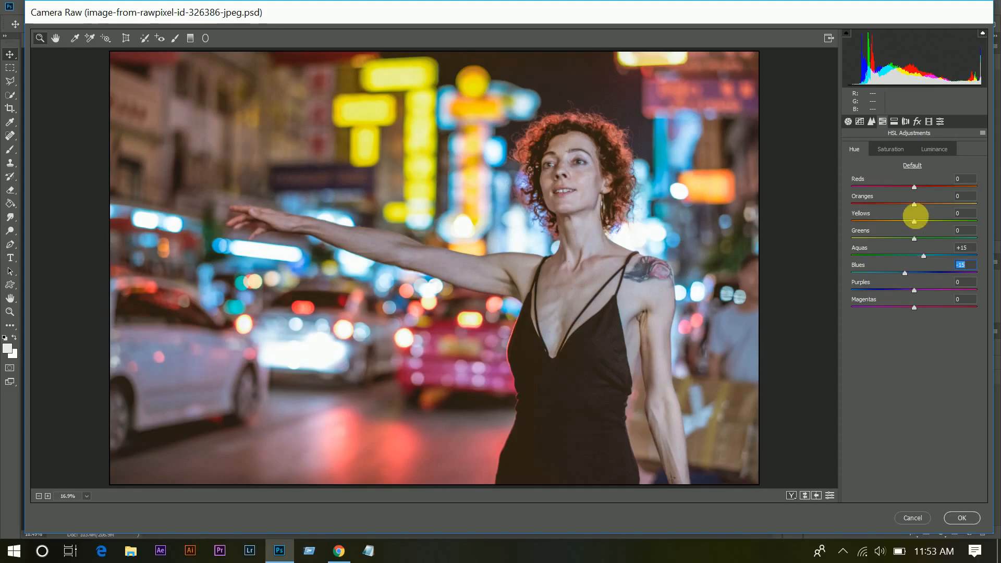
- Set the HSL luminance of Magentas to +12
{"action": "left_click", "coordinate": [887, 146]}
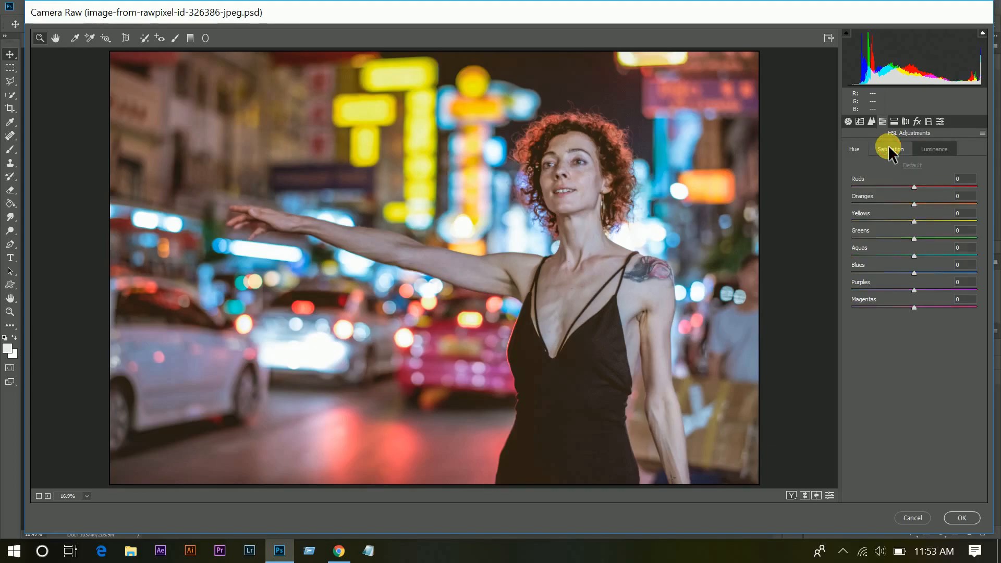
{"action": "left_click", "coordinate": [942, 150]}
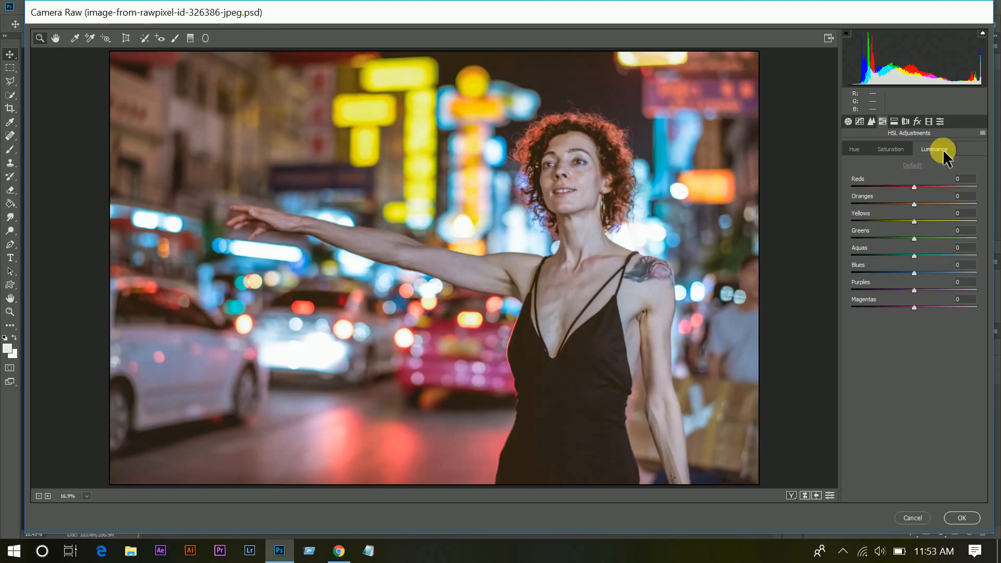
{"action": "left_click", "coordinate": [924, 307]}
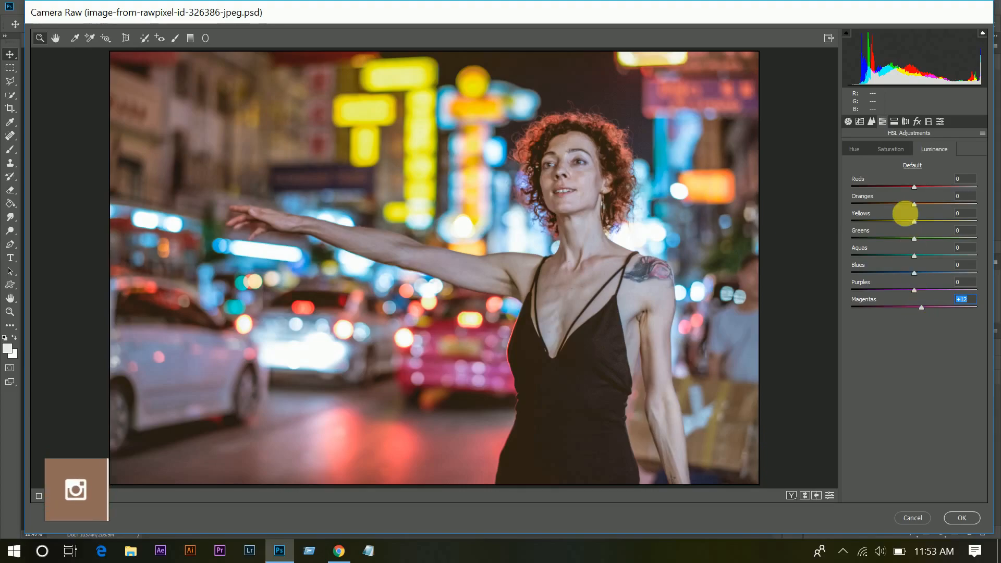
- Split-tone the shadows with Hue 280 and Saturation about 13
{"action": "left_click", "coordinate": [893, 125]}
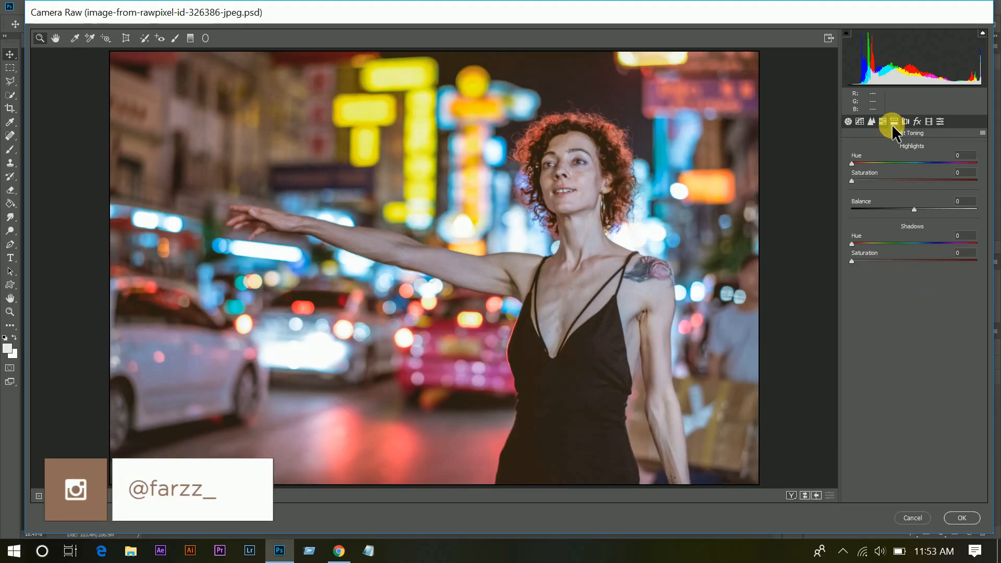
{"action": "left_click_drag", "start_coordinate": [909, 243], "coordinate": [948, 243]}
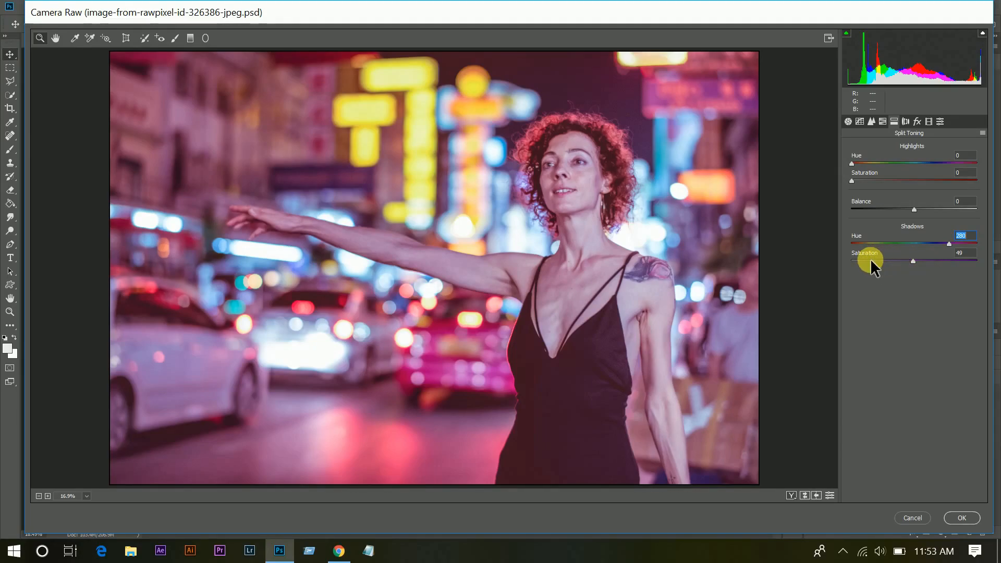
{"action": "left_click", "coordinate": [871, 260]}
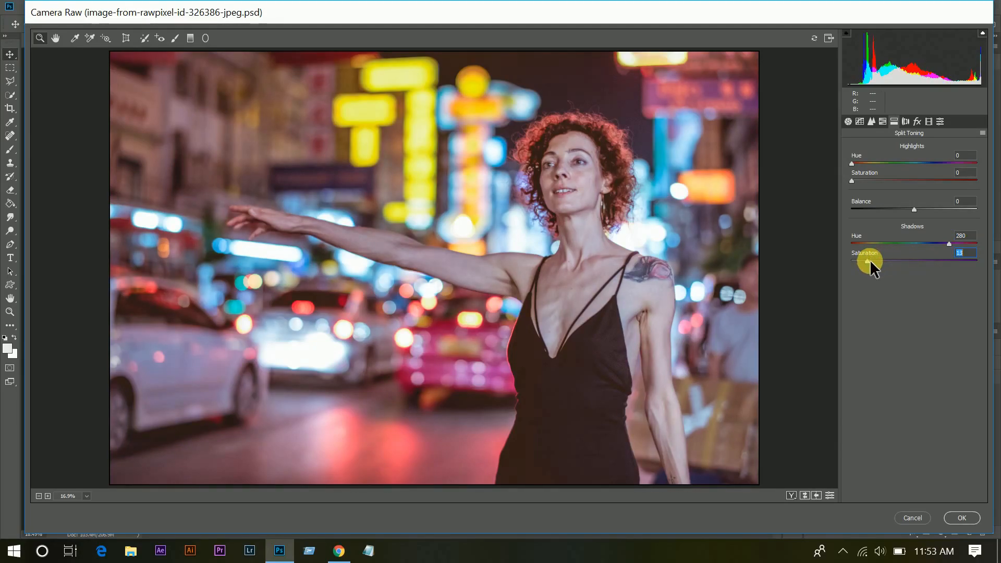
{"action": "left_click", "coordinate": [867, 261]}
- Calibrate the Red Primary to Hue -100 and Saturation -38
{"action": "left_click", "coordinate": [925, 124]}
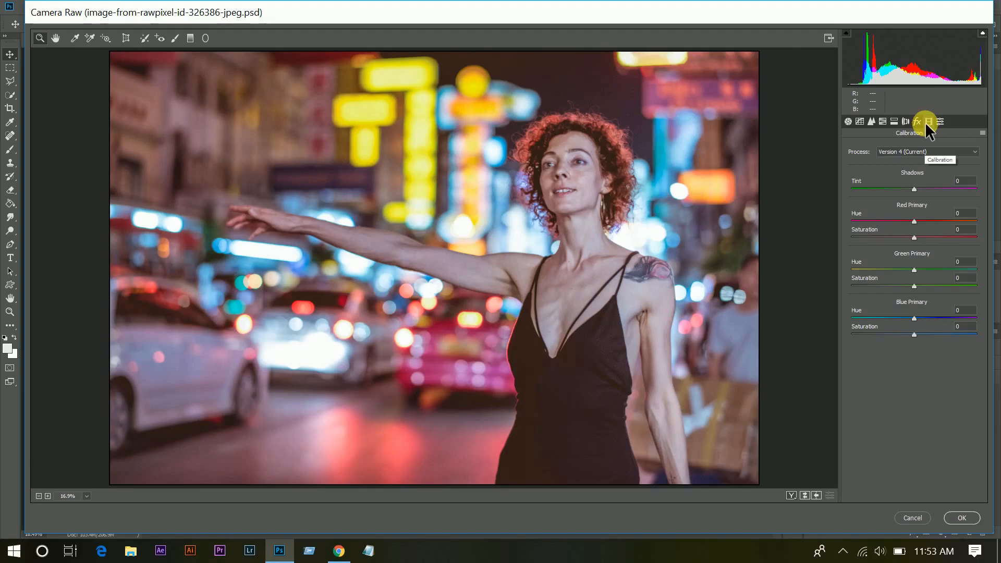
{"action": "mouse_move", "coordinate": [856, 215]}
{"action": "left_mouse_down"}
{"action": "mouse_move", "coordinate": [868, 219]}
{"action": "mouse_move", "coordinate": [847, 214]}
{"action": "left_mouse_up"}
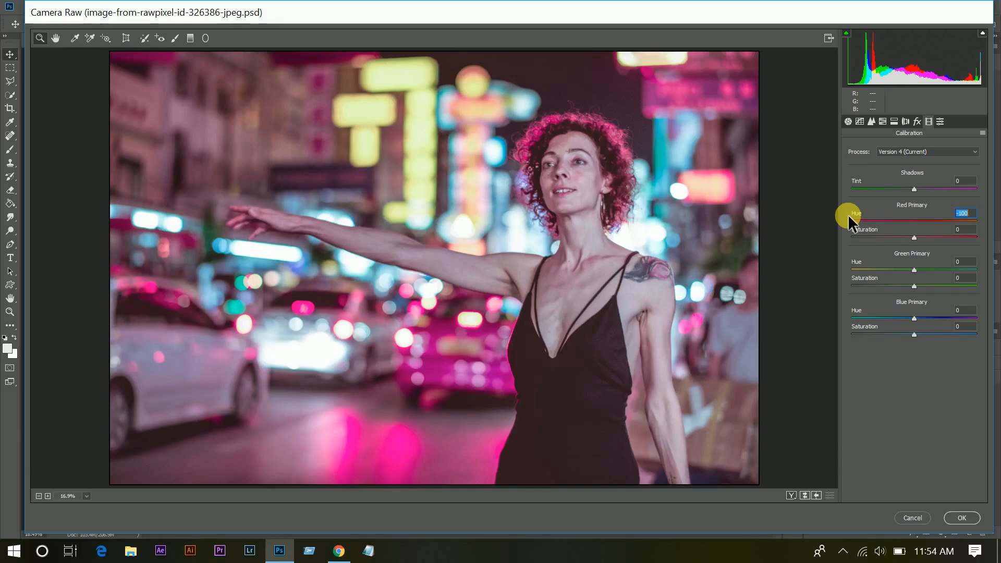
{"action": "left_click", "coordinate": [894, 237]}
{"action": "mouse_move", "coordinate": [893, 237]}
{"action": "left_mouse_down"}
{"action": "mouse_move", "coordinate": [903, 236]}
{"action": "mouse_move", "coordinate": [868, 242]}
{"action": "mouse_move", "coordinate": [888, 244]}
{"action": "left_mouse_up"}
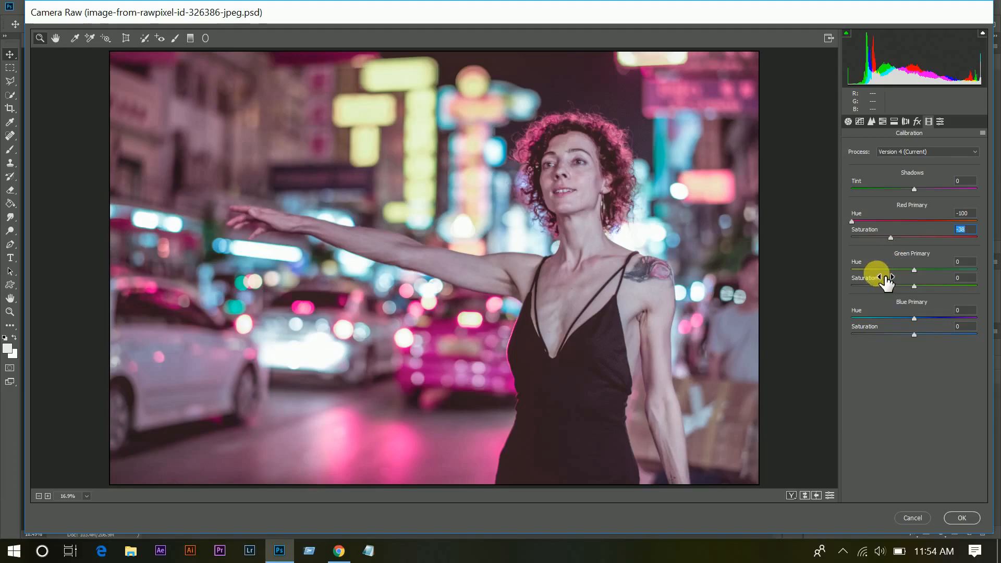
- Calibrate the Green Primary to Hue +4 and the Blue Primary to Hue -100 and Saturation 5
{"action": "left_click_drag", "start_coordinate": [877, 267], "coordinate": [916, 279]}
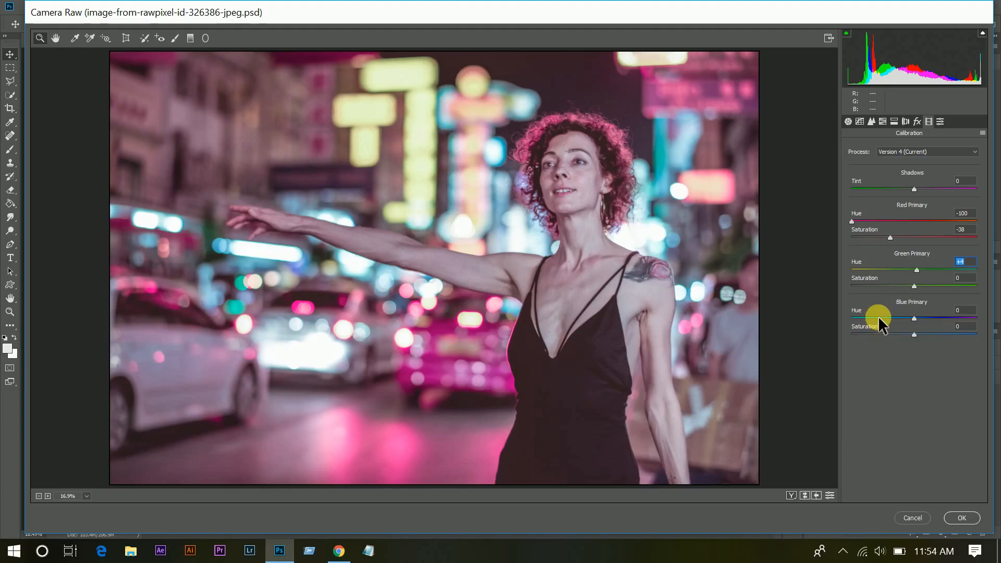
{"action": "left_click_drag", "start_coordinate": [878, 317], "coordinate": [834, 320]}
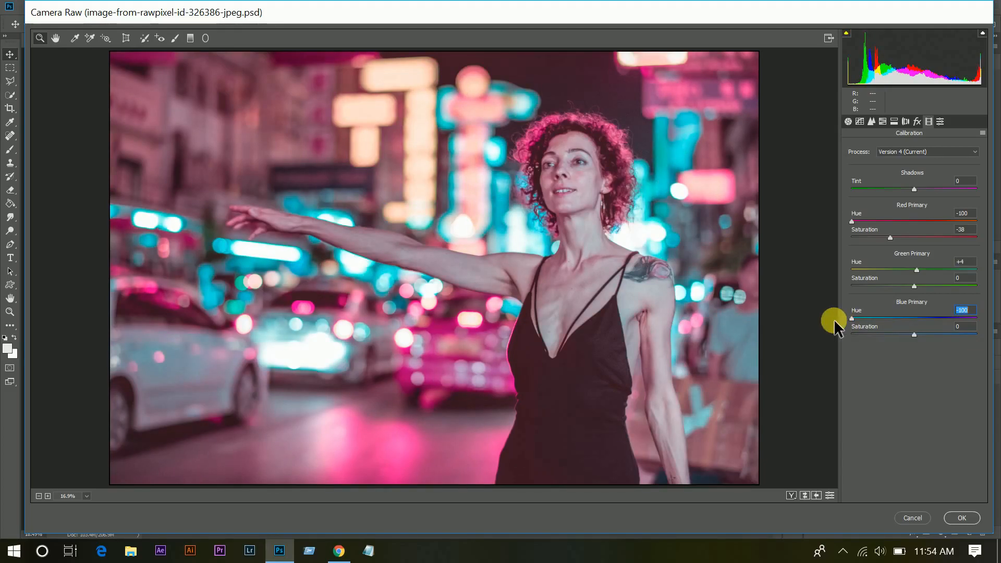
{"action": "left_click", "coordinate": [924, 334]}
{"action": "type", "text": "5"}
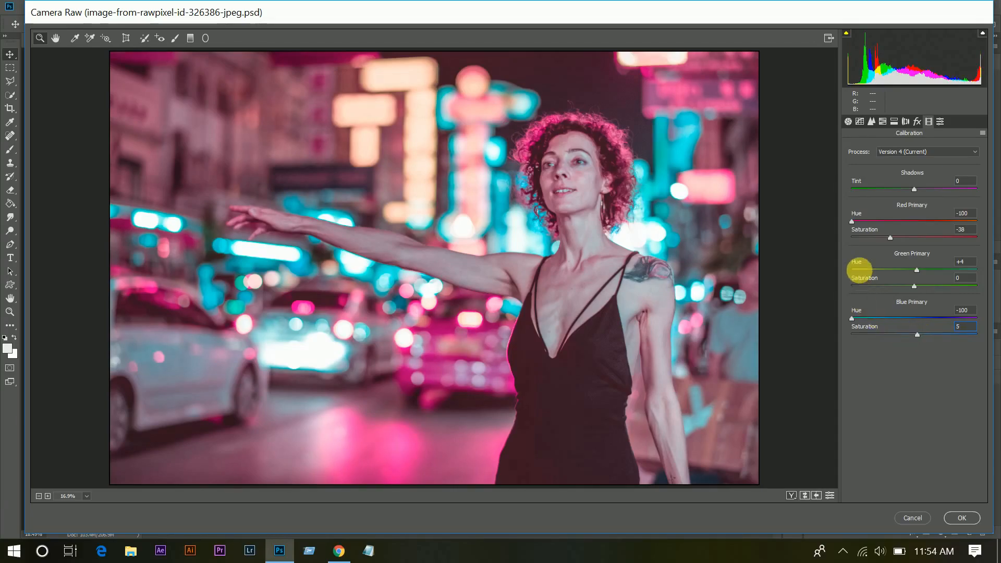
{"action": "left_click", "coordinate": [849, 121]}
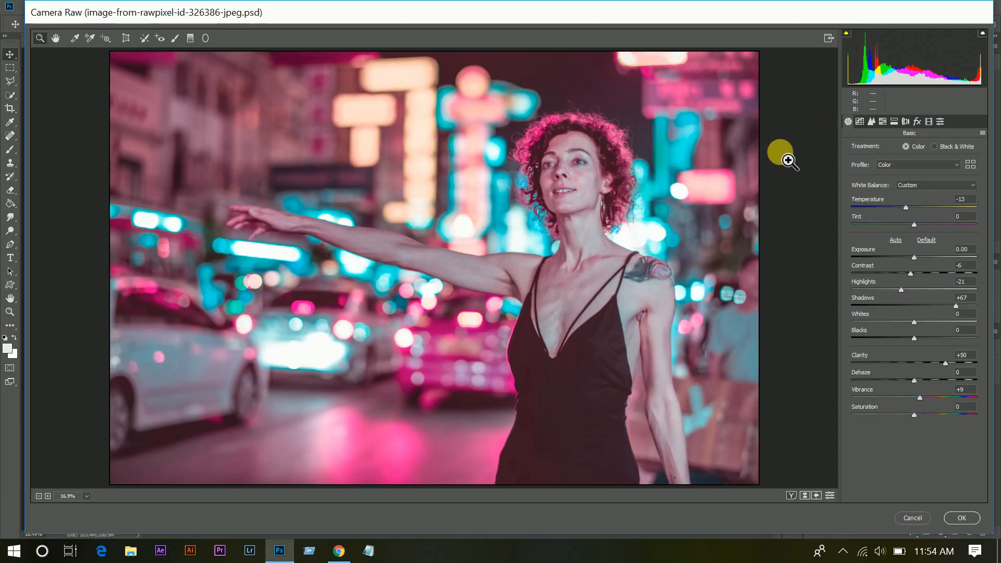
- Compare the original and graded portrait in side-by-side and split before/after views, examining the face, arm and cars at 25% zoom
{"action": "key", "text": "q"}
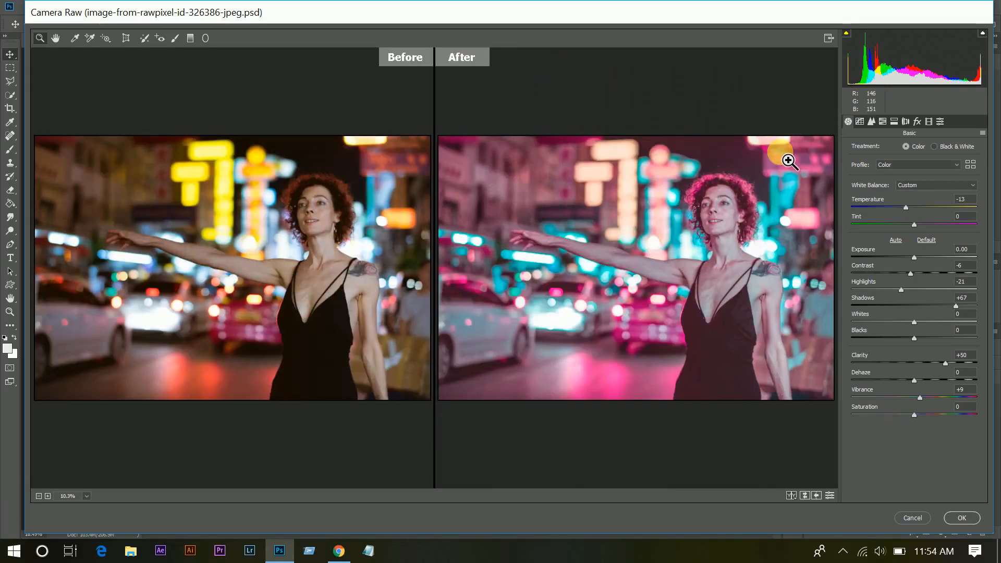
{"action": "left_click", "coordinate": [375, 187]}
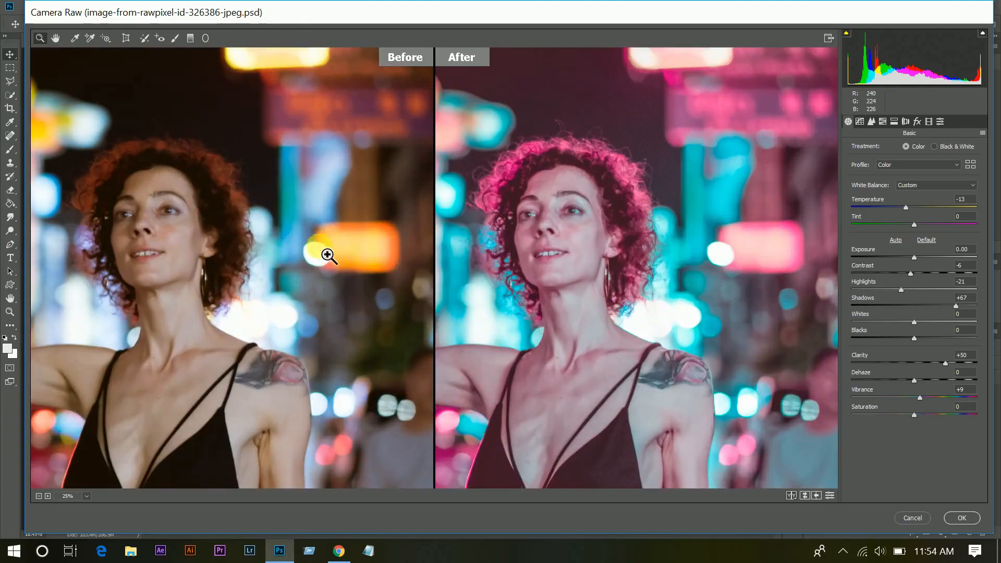
{"action": "left_click_drag", "start_coordinate": [319, 257], "coordinate": [428, 243]}
{"action": "left_click_drag", "start_coordinate": [199, 263], "coordinate": [318, 94]}
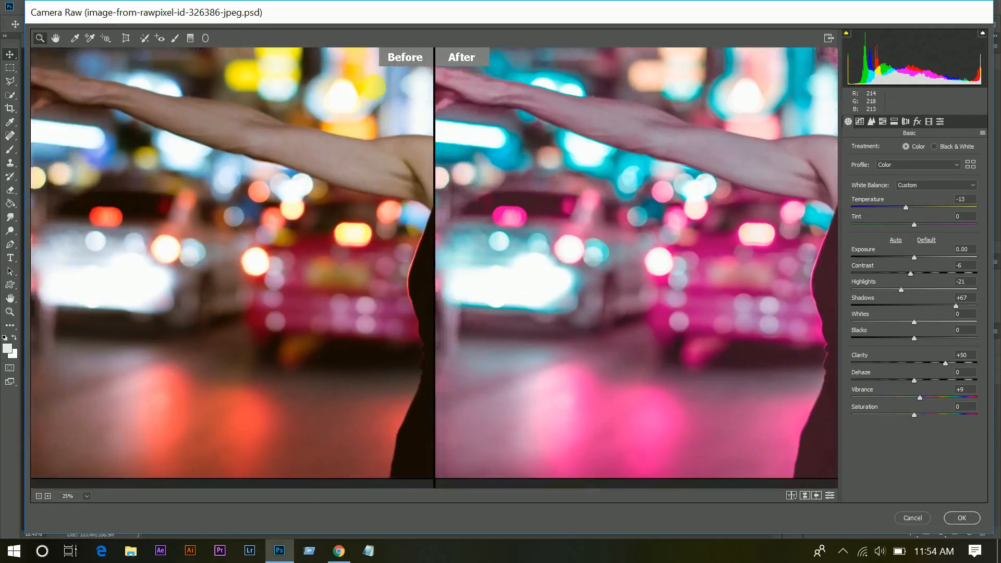
{"action": "left_click_drag", "start_coordinate": [243, 241], "coordinate": [249, 317]}
{"action": "left_click_drag", "start_coordinate": [308, 185], "coordinate": [332, 140]}
{"action": "key", "text": "q"}
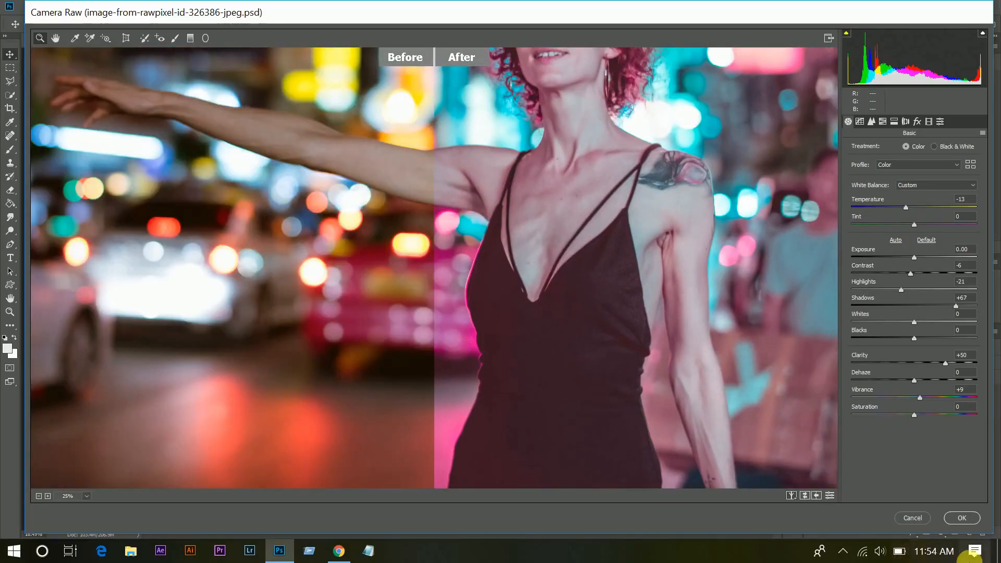
- Apply the Camera Raw grade to Layer 1 and toggle the layer's visibility off and on to compare it with the original
{"action": "left_click", "coordinate": [962, 517]}
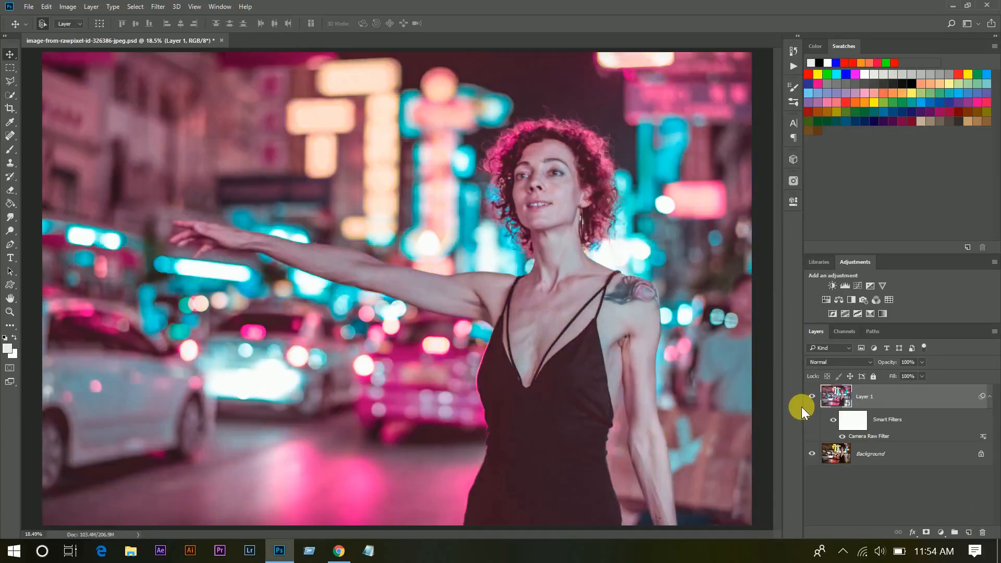
{"action": "left_click", "coordinate": [812, 396]}
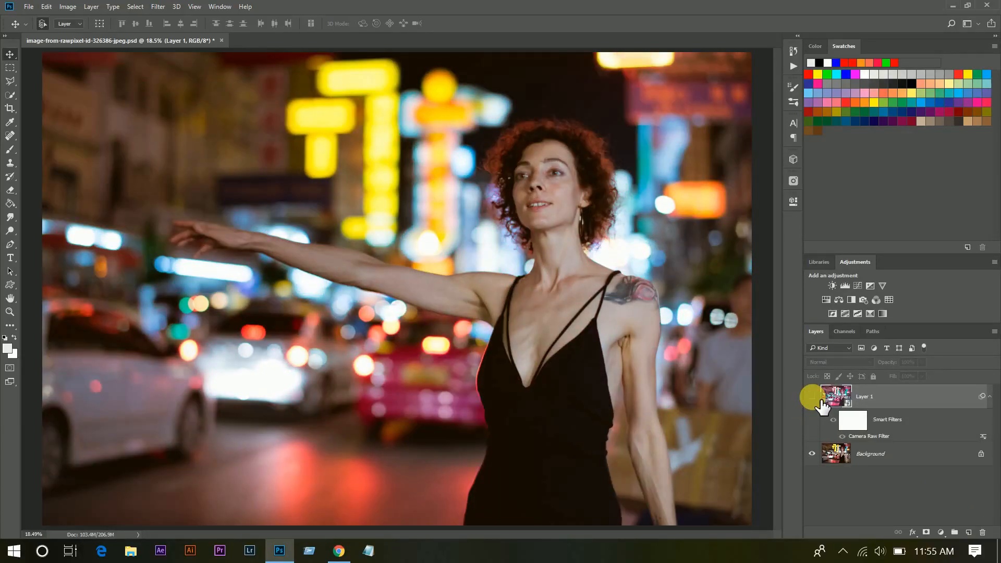
{"action": "left_click", "coordinate": [811, 396]}
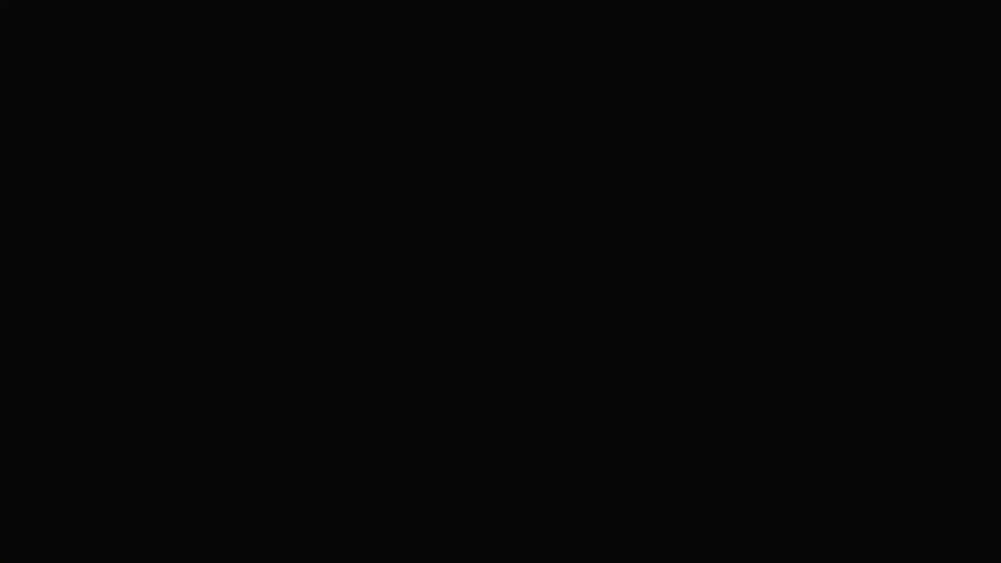